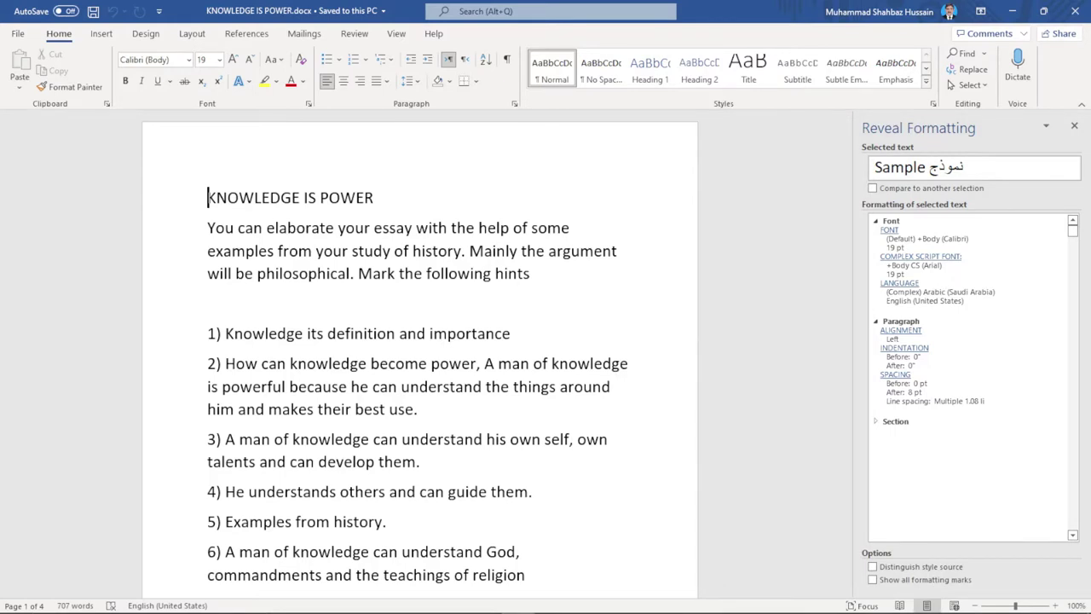
Move the insertion point forward character by character through the title to just after "IS".
key("Right")
key("Right")
key("Right")
key("Right")
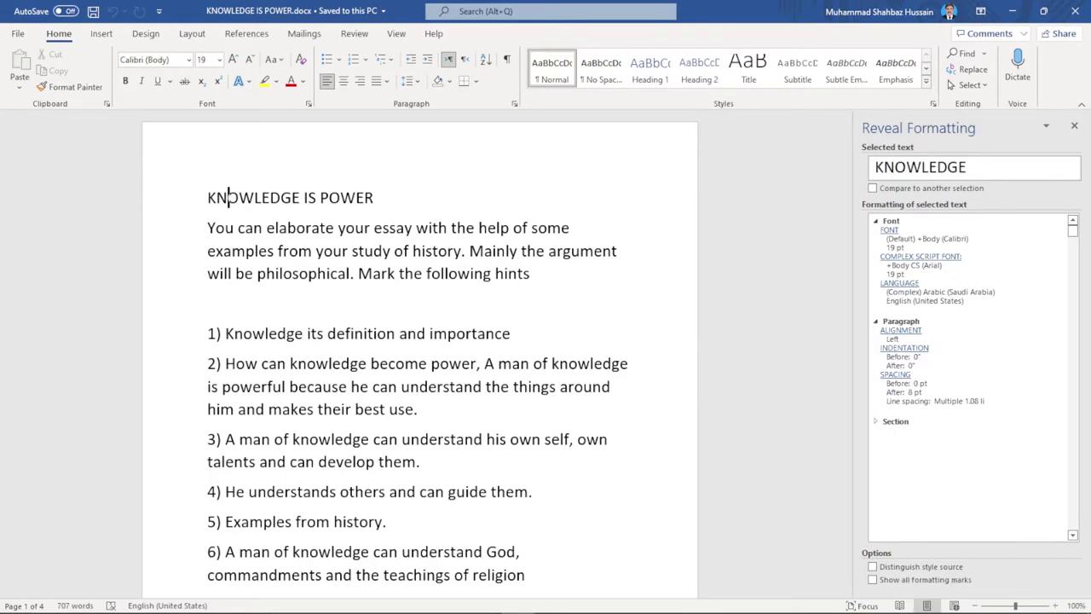
key("Right")
key("Right")
key("Right")
key("Right")
key("Right")
key("Right")
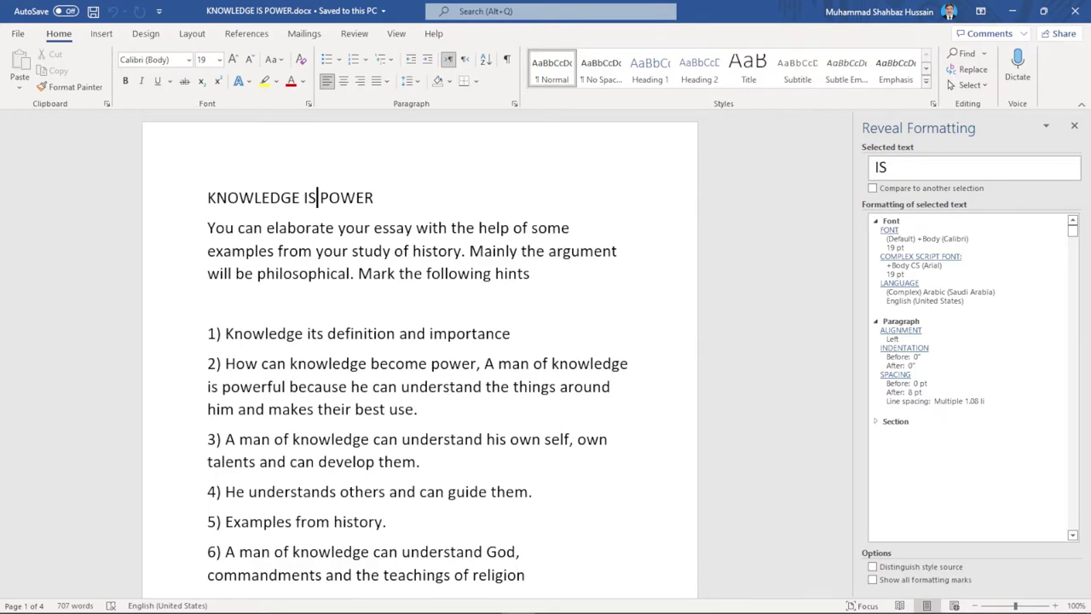
Move the insertion point back to before "IS", then forward word by word to the end of the title.
key("Left")
key("Left")
key("Left")
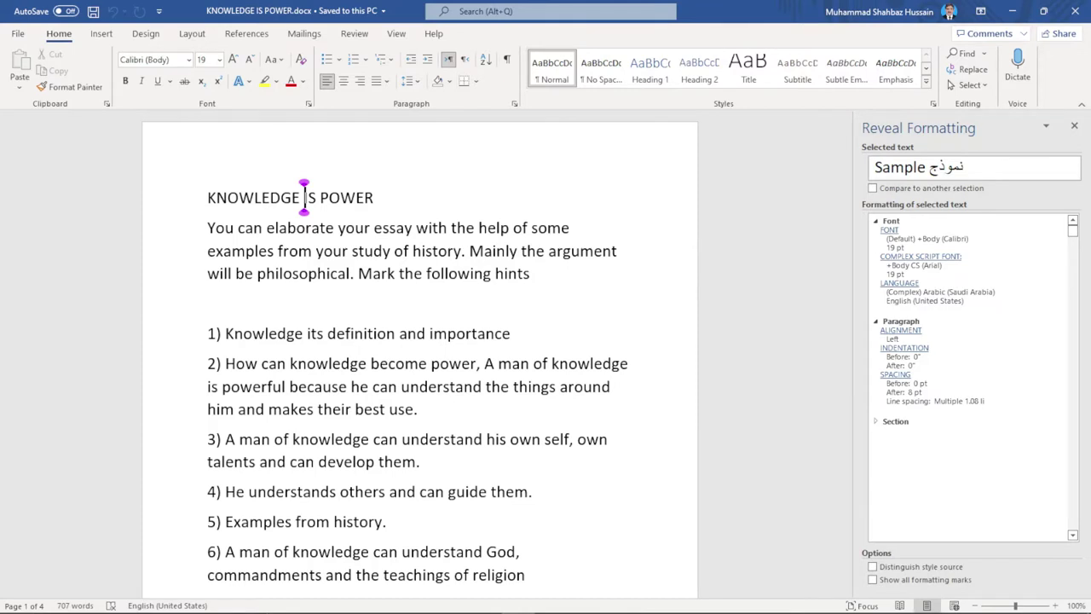
left_click(320, 197)
left_click(375, 197)
Advance the insertion point word by word from the start of the first paragraph to "essay".
left_click(207, 228)
left_click(238, 228)
left_click(266, 227)
left_click(338, 228)
left_click(375, 228)
Move the insertion point back word by word from "essay" to "You" at the paragraph's start.
left_click(338, 227)
left_click(266, 228)
left_click(238, 228)
left_click(207, 227)
Advance the insertion point word by word past "essay" in the paragraph's first line, stepping back once to "elaborate".
key("ctrl+Right")
key("ctrl+Right")
key("ctrl+Right")
key("ctrl+Left")
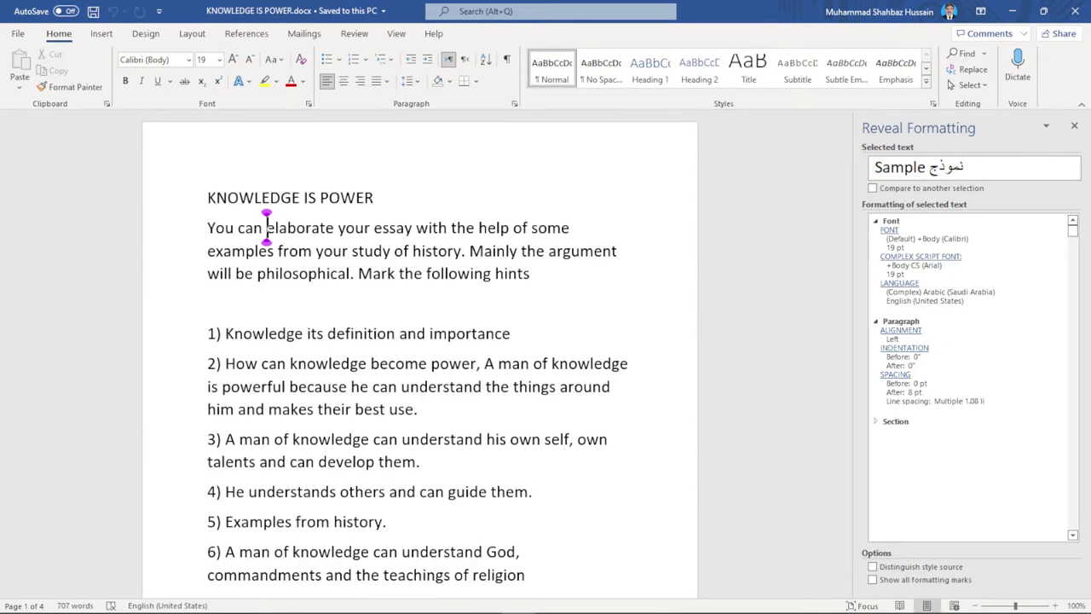
left_click(338, 228)
left_click(373, 228)
key("ctrl+Right")
key("ctrl+Right")
Move the insertion point between the starts of the sentences beginning "You", "Mainly" and "Mark" in the first paragraph.
left_click(469, 250)
left_click(358, 273)
left_click(470, 250)
left_click(207, 228)
left_click(101, 33)
left_click(469, 251)
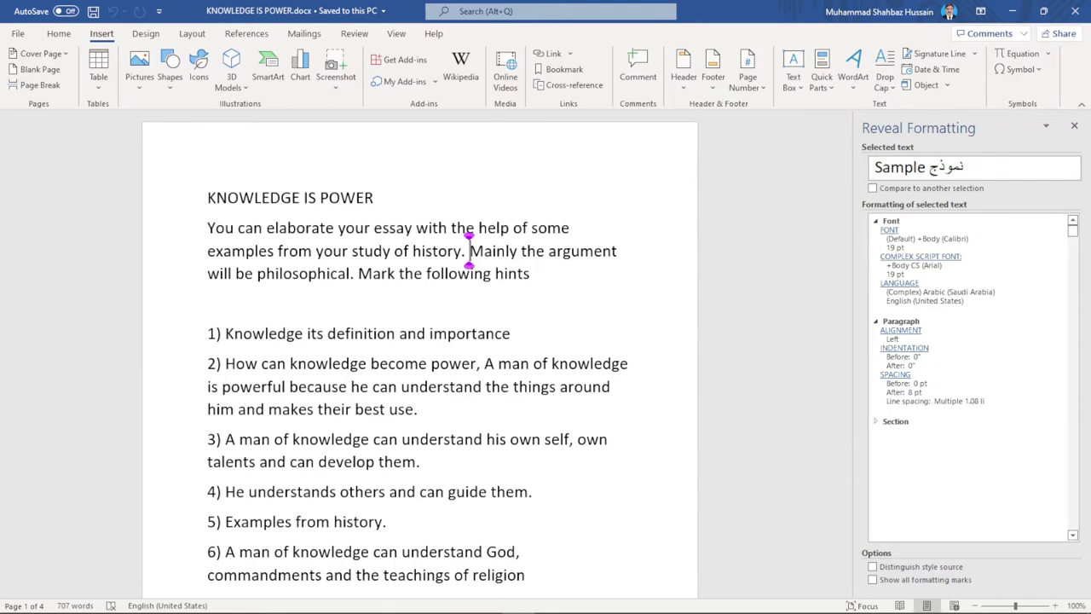
left_click(358, 272)
left_click(469, 250)
left_click(358, 273)
left_click(469, 251)
Move the insertion point down line by line from the "Mainly" sentence to the end of hint 2.
left_click(469, 274)
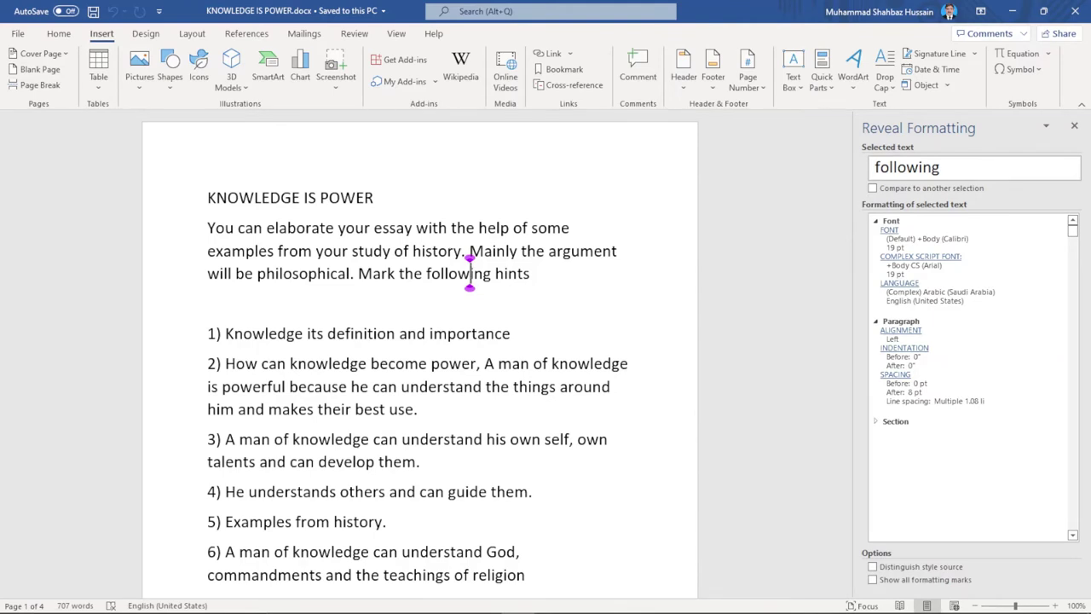
left_click(208, 303)
left_click(472, 333)
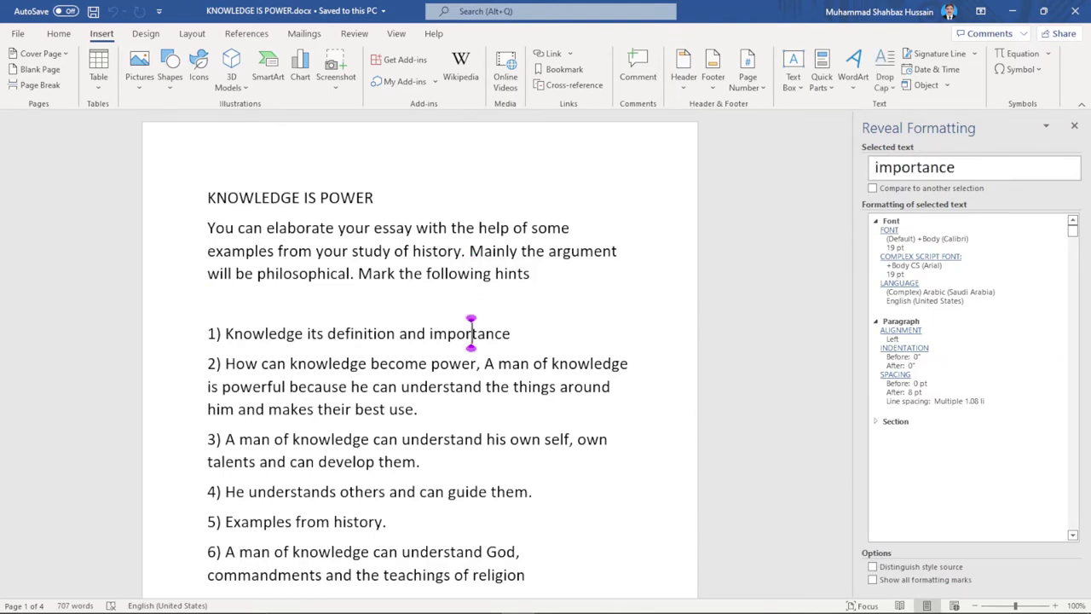
left_click(471, 364)
left_click(474, 387)
left_click(418, 410)
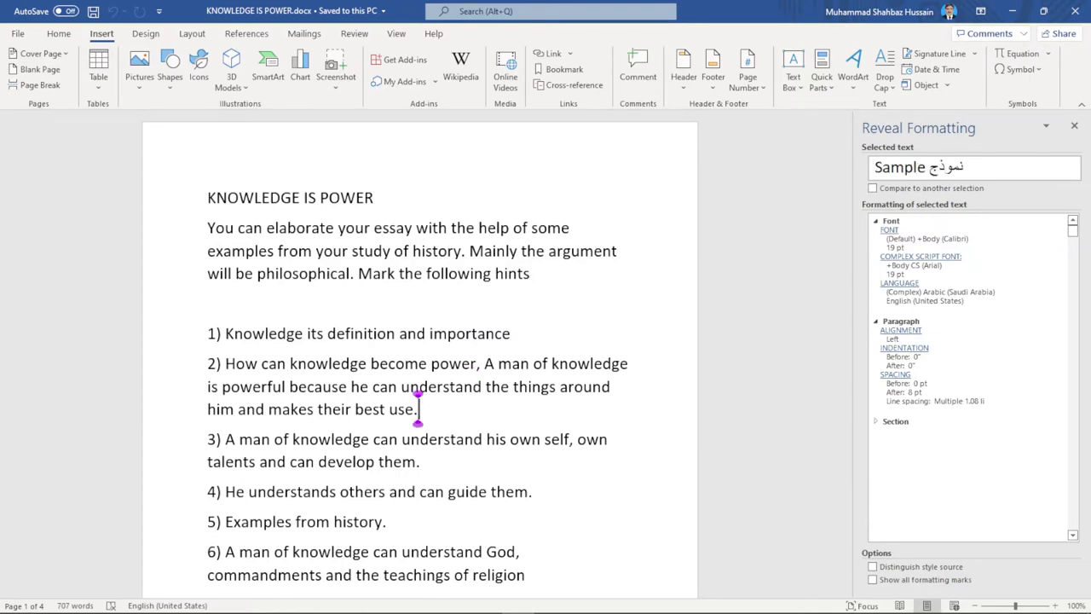
Move the insertion point up line by line from the end of hint 2 to "importance" in hint 1.
left_click(474, 387)
left_click(470, 364)
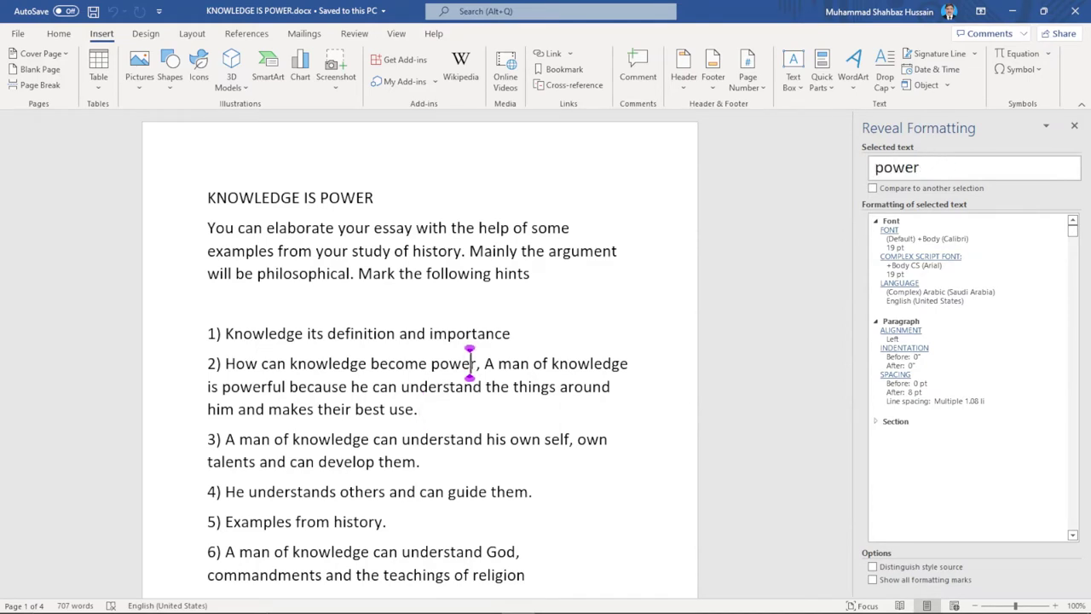
left_click(472, 333)
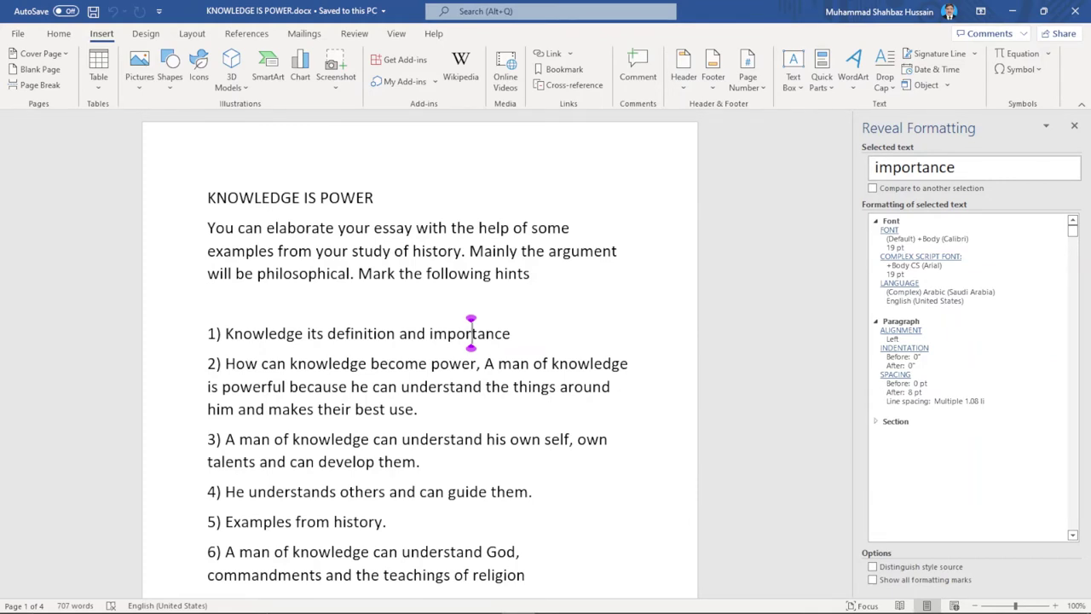
Place the insertion point before "definition" in hint 1, then move it to the line's start and end.
scroll(471, 333, "down", 1)
left_click(326, 284)
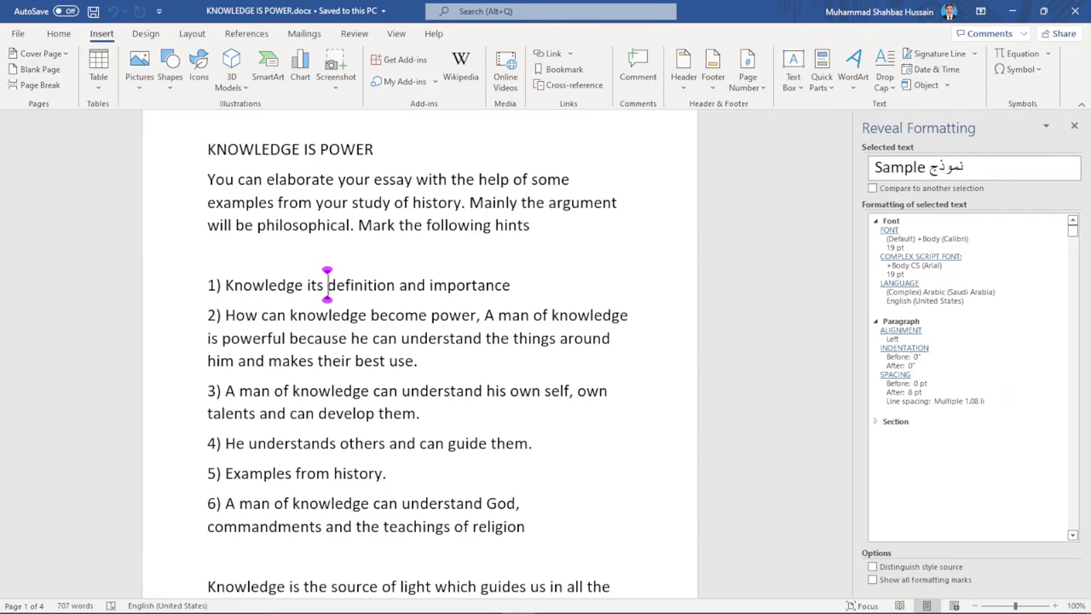
left_click(207, 285)
left_click(510, 285)
Move the insertion point down paragraph by paragraph from hint 2 to the "Science has given mankind" paragraph.
left_click(208, 314)
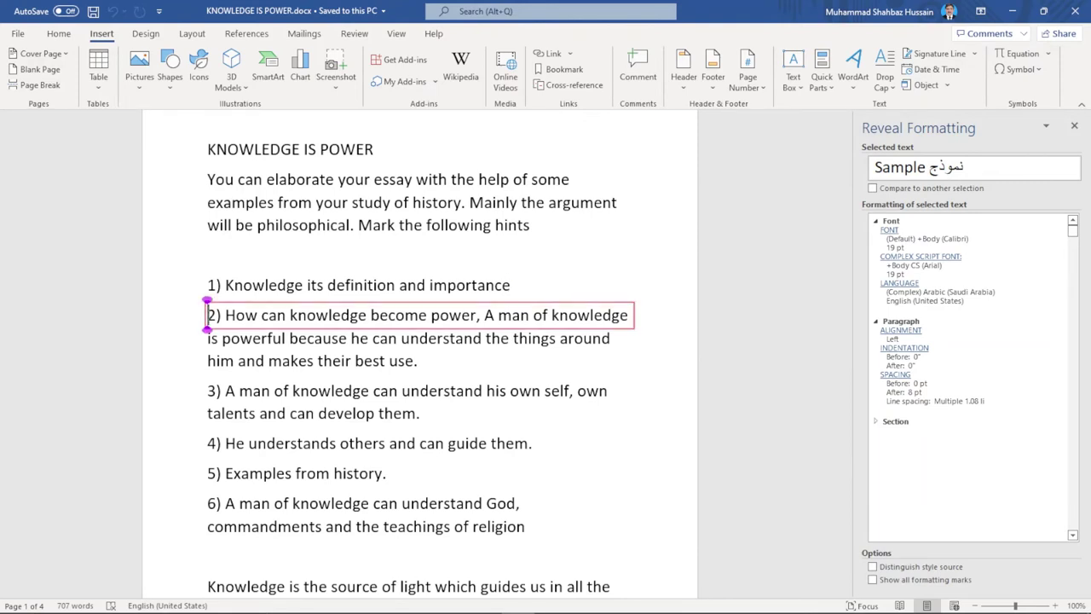
left_click(208, 390)
left_click(208, 443)
left_click(208, 473)
left_click(208, 503)
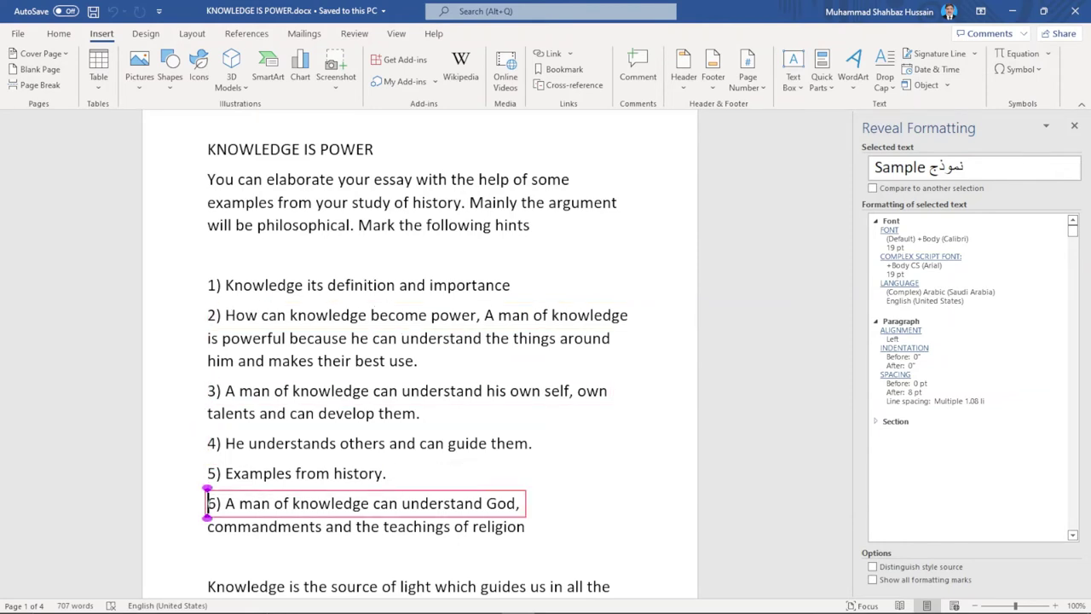
left_click(208, 586)
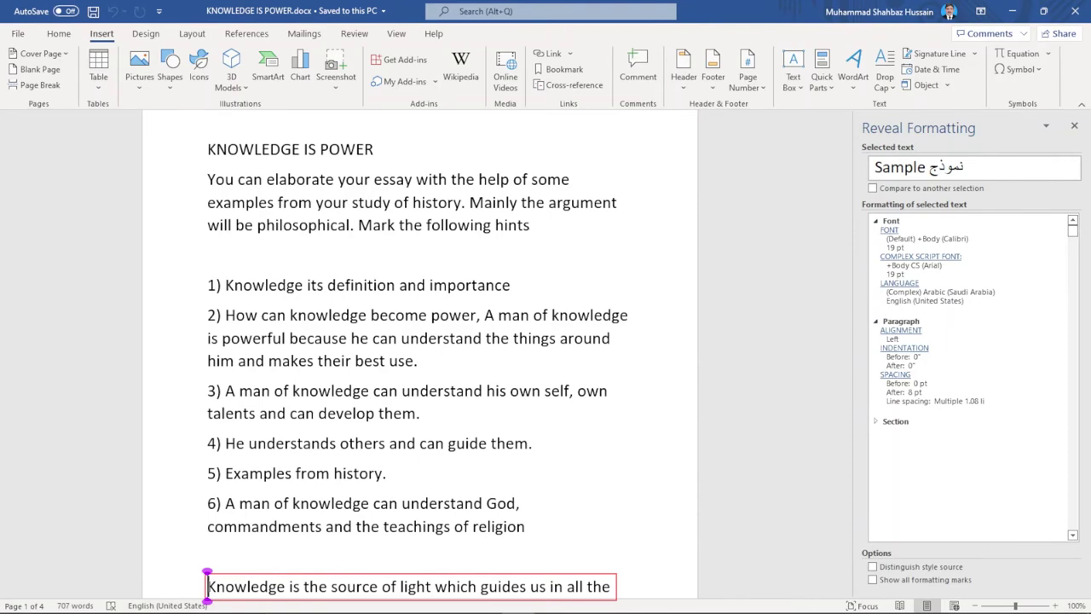
left_click(208, 123)
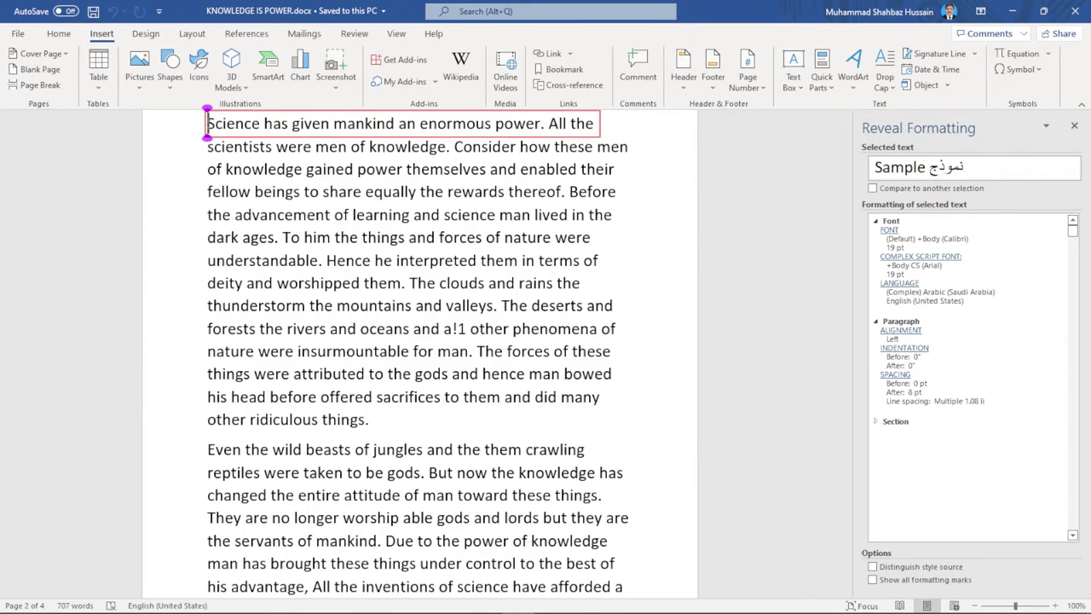
Move the insertion point up by paragraphs to hint 6, then down to the "Knowledge is the source of light" paragraph.
scroll(207, 124, "up", 4)
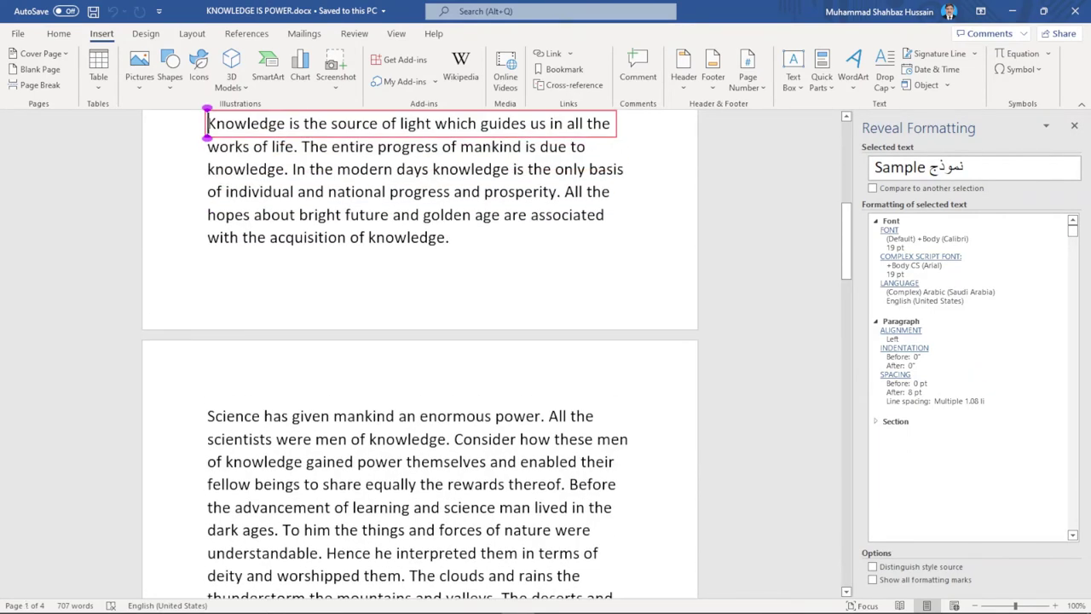
scroll(207, 124, "up", 1)
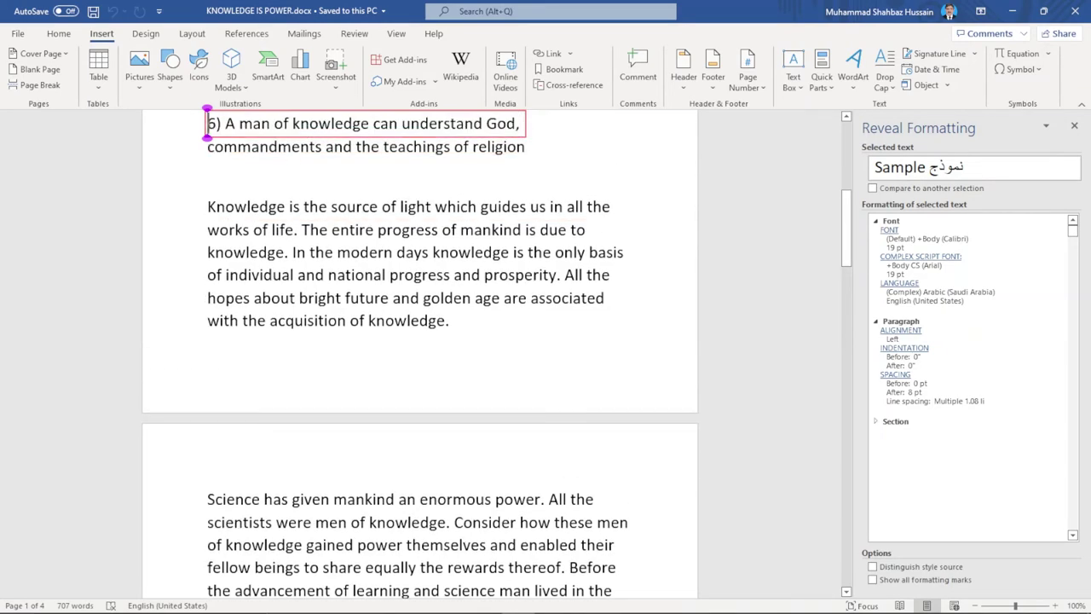
left_click(207, 206)
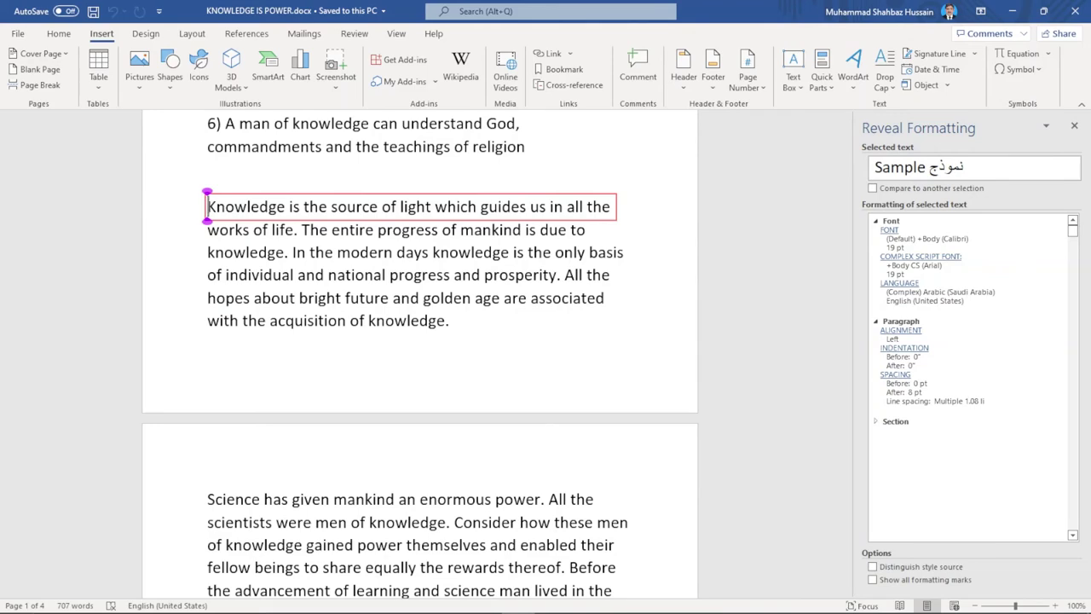
Jump the insertion point page by page to the top of page 2, on to page 3, and back to page 2.
scroll(207, 206, "down", 4)
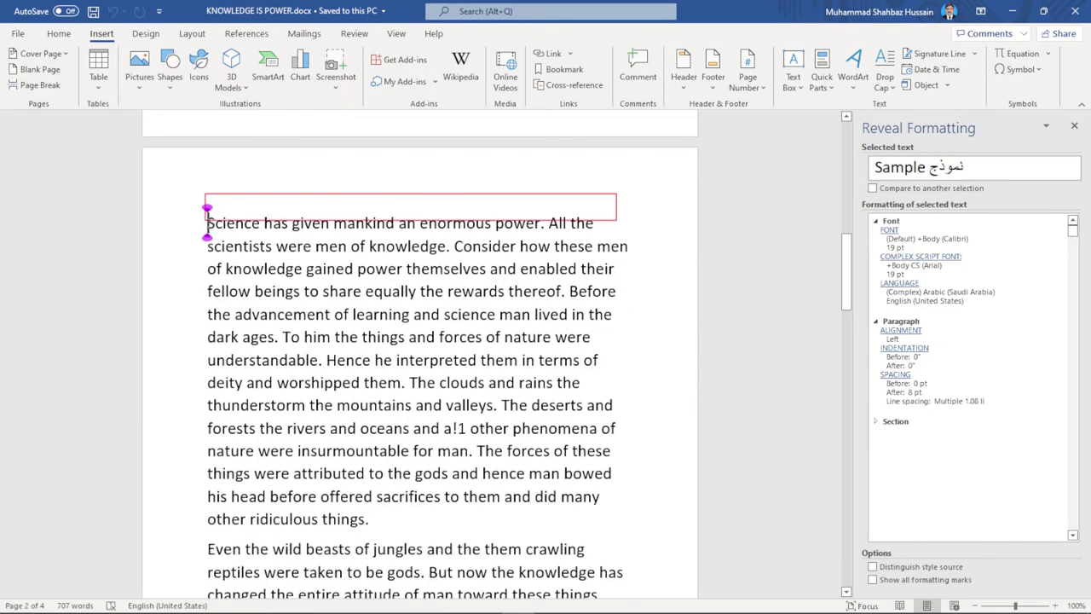
scroll(207, 214, "down", 10)
left_click(207, 223)
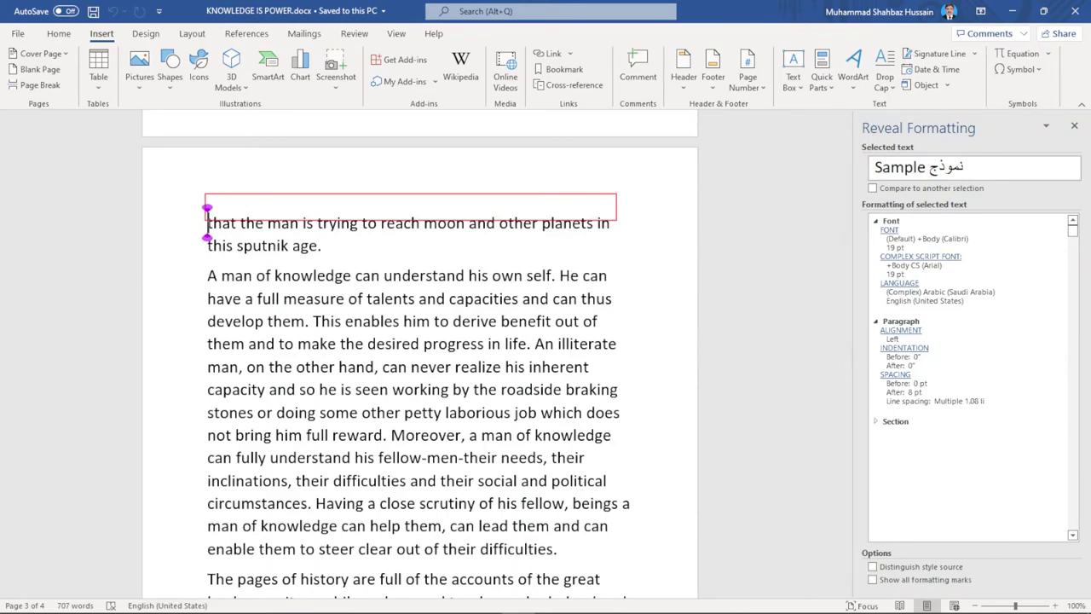
scroll(207, 213, "up", 10)
left_click(207, 215)
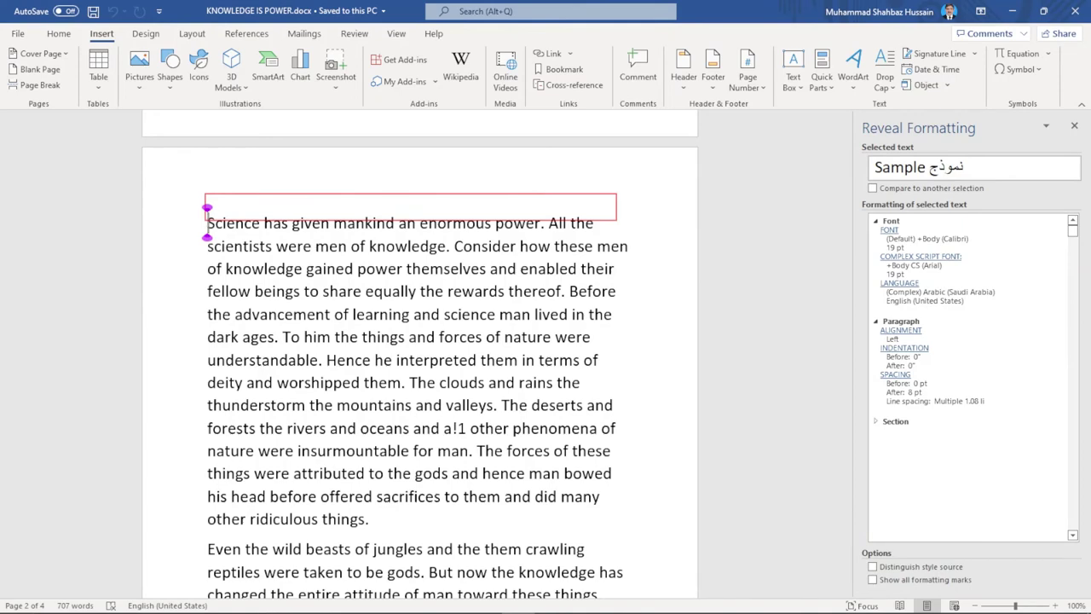
Move the insertion point down to the start of page 3's text, then back up to page 2.
scroll(209, 223, "down", 7)
scroll(207, 231, "down", 4)
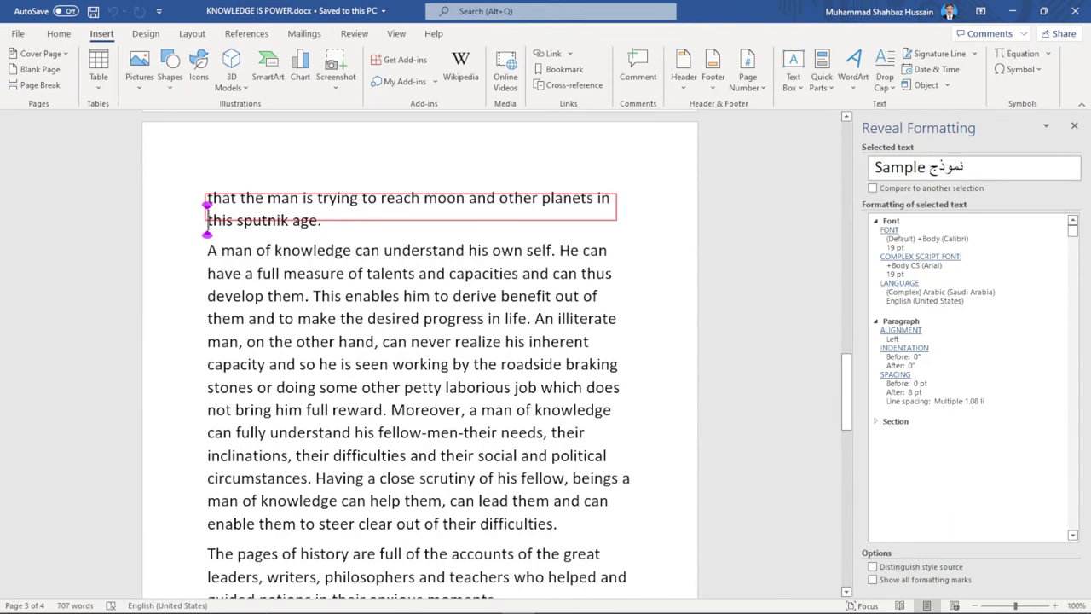
scroll(207, 224, "up", 16)
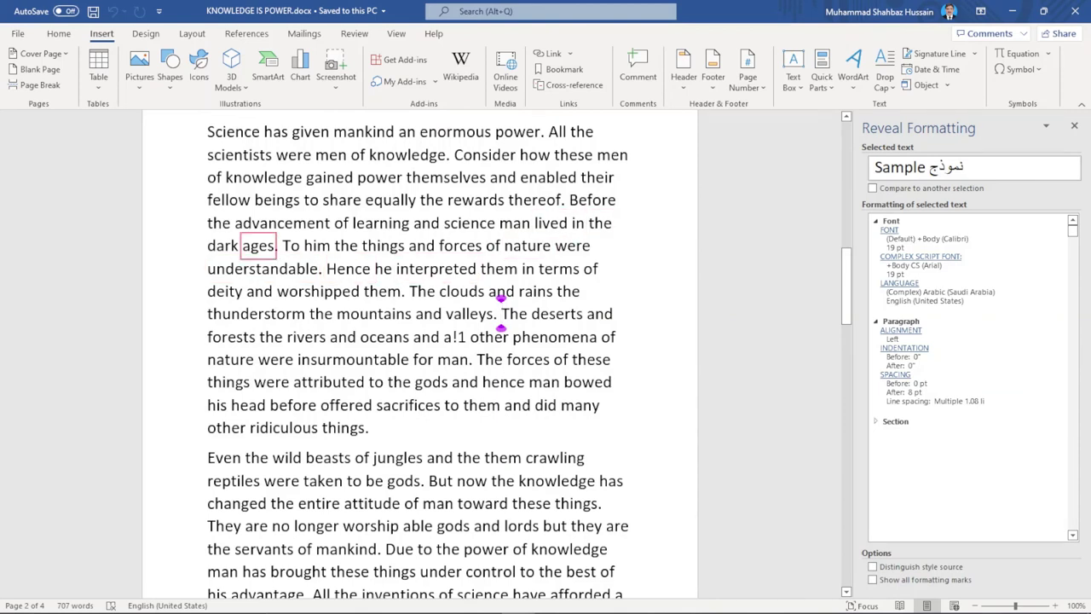
Move the insertion point from the end of "ages" through "To him" and "Hence" to before "worshipped" on page 2.
left_click(273, 245)
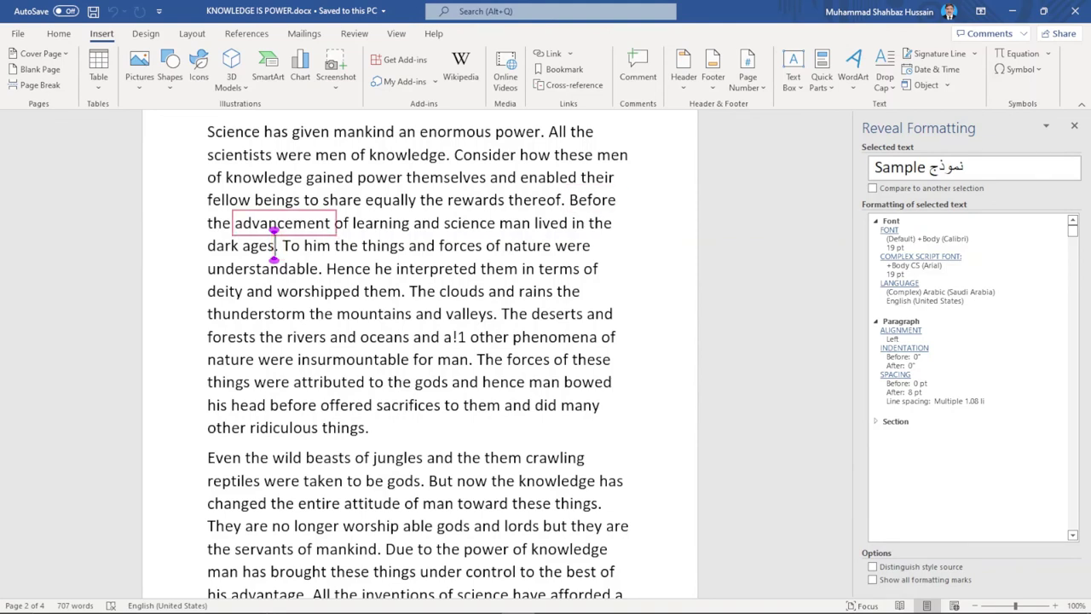
left_click(282, 245)
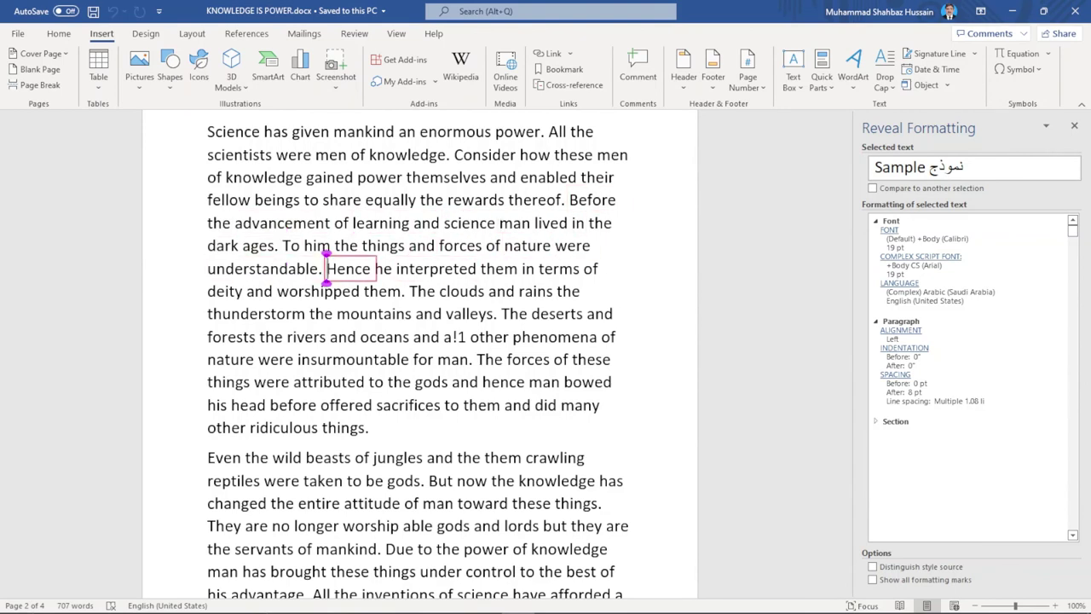
left_click(326, 267)
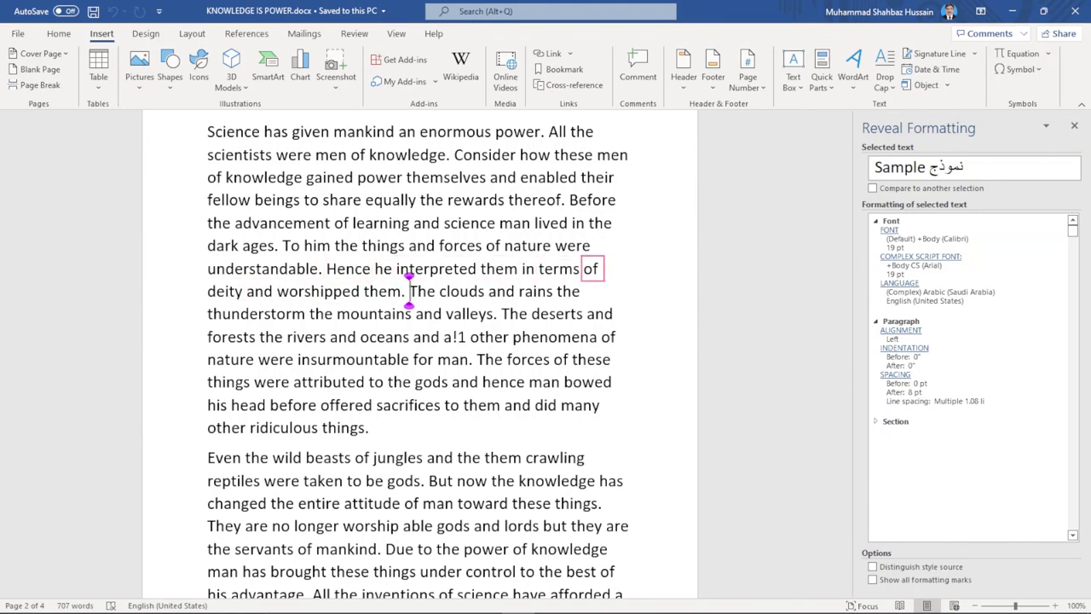
left_click(276, 291)
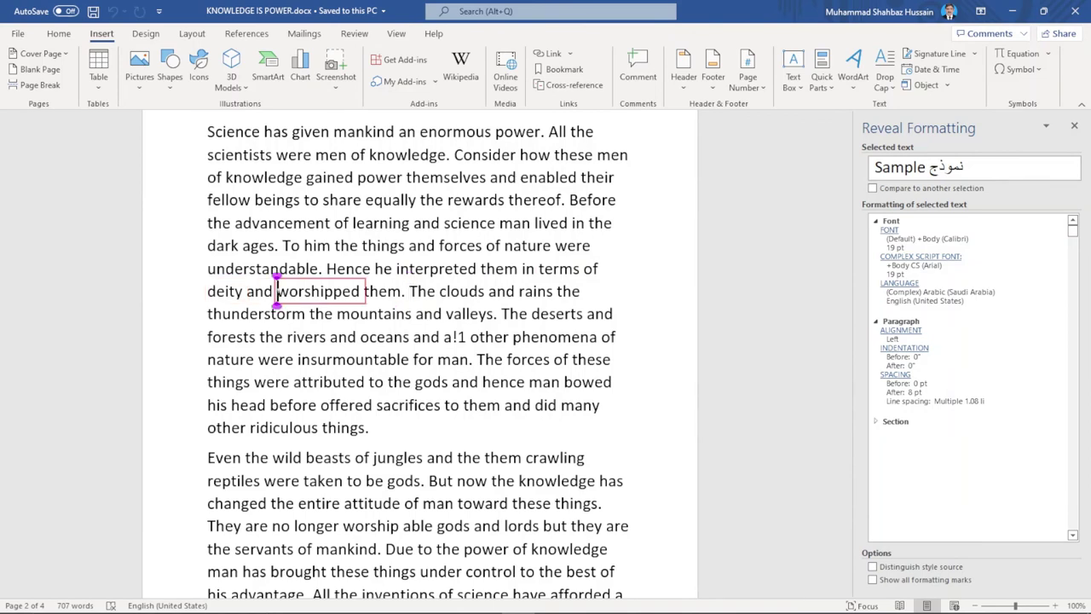
Move the insertion point to the document's beginning, then to its end after "mankind.", and back to the beginning.
key("ctrl+Home")
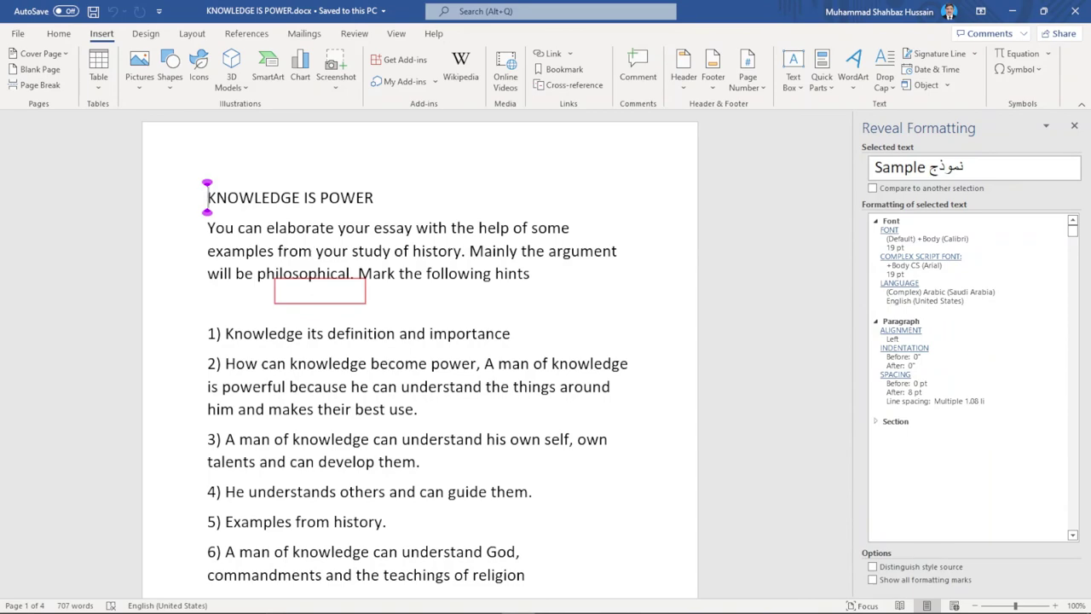
key("ctrl+End")
left_click(273, 245)
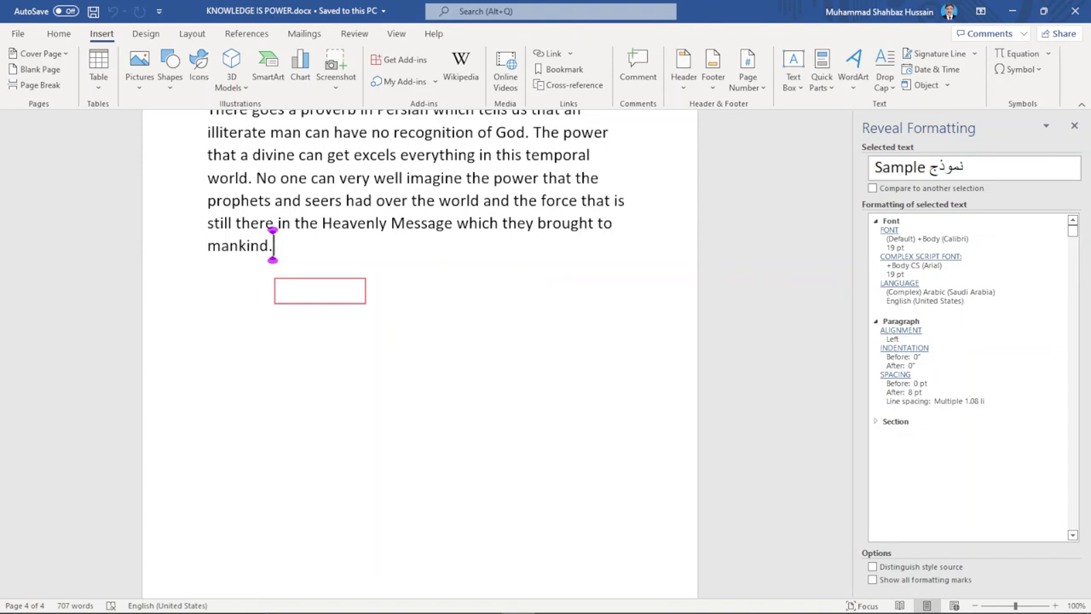
key("ctrl+Home")
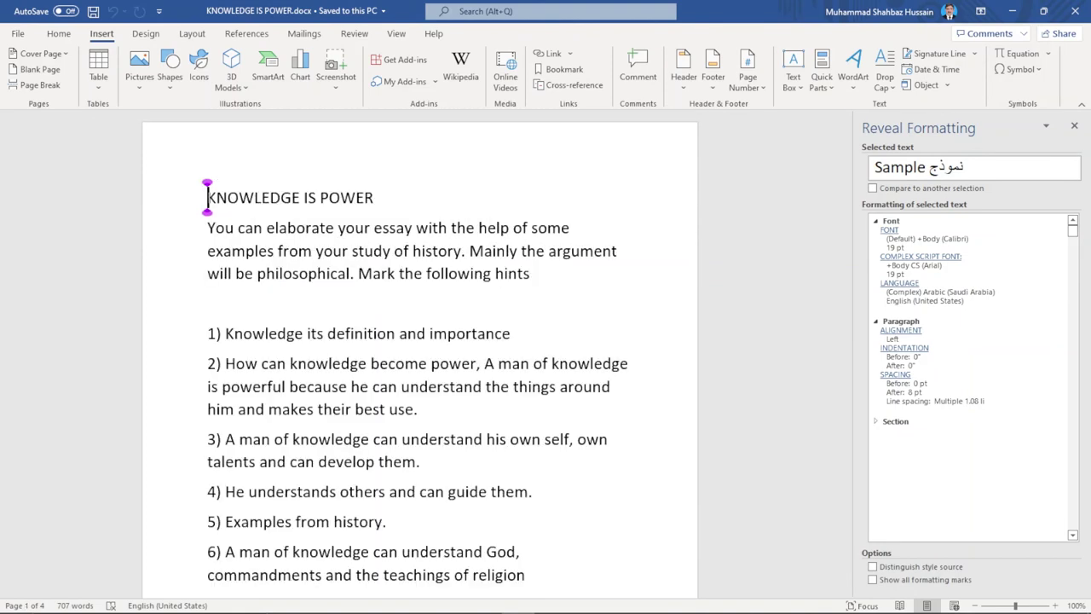